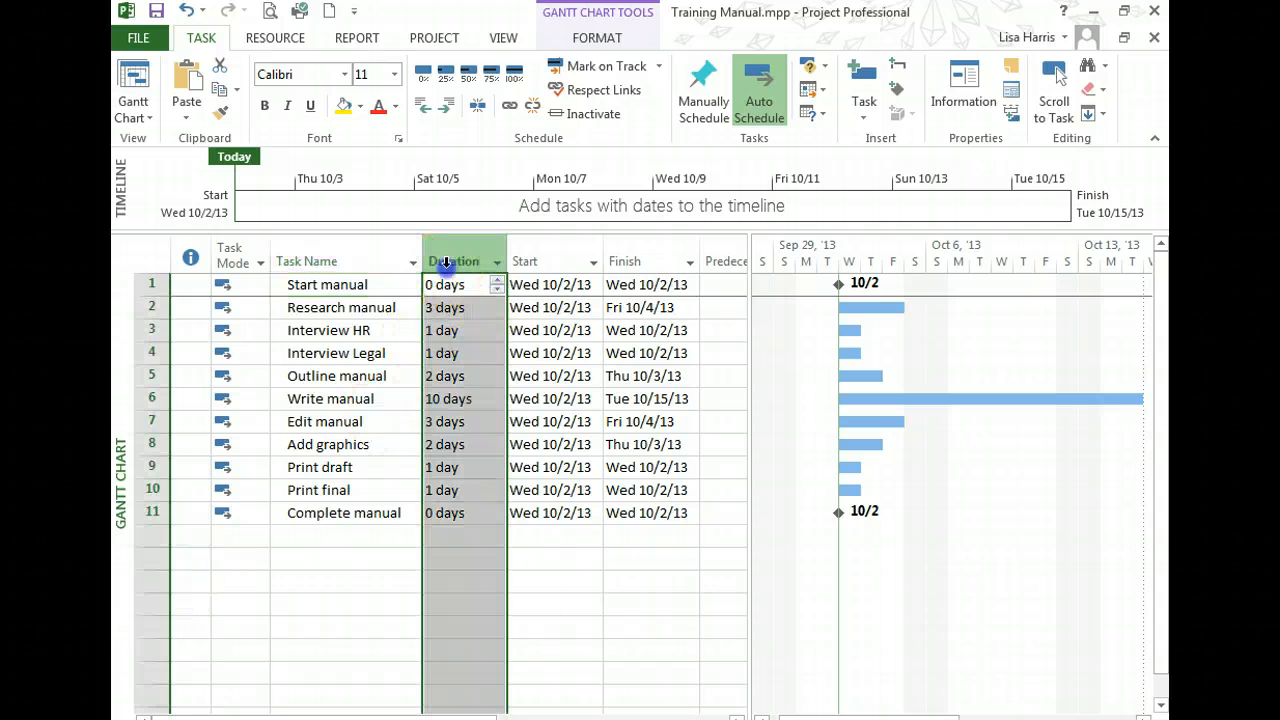
{"action": "left_click", "coordinate": [238, 256]}
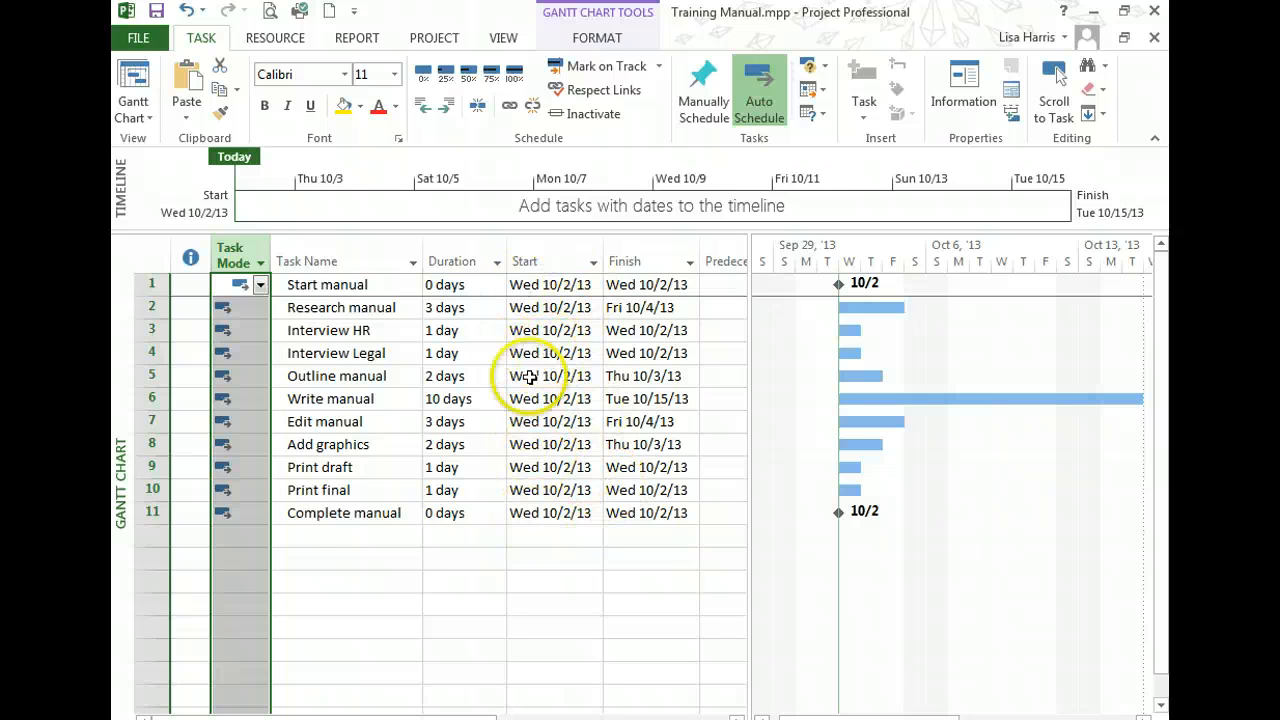
{"action": "right_click", "coordinate": [239, 250]}
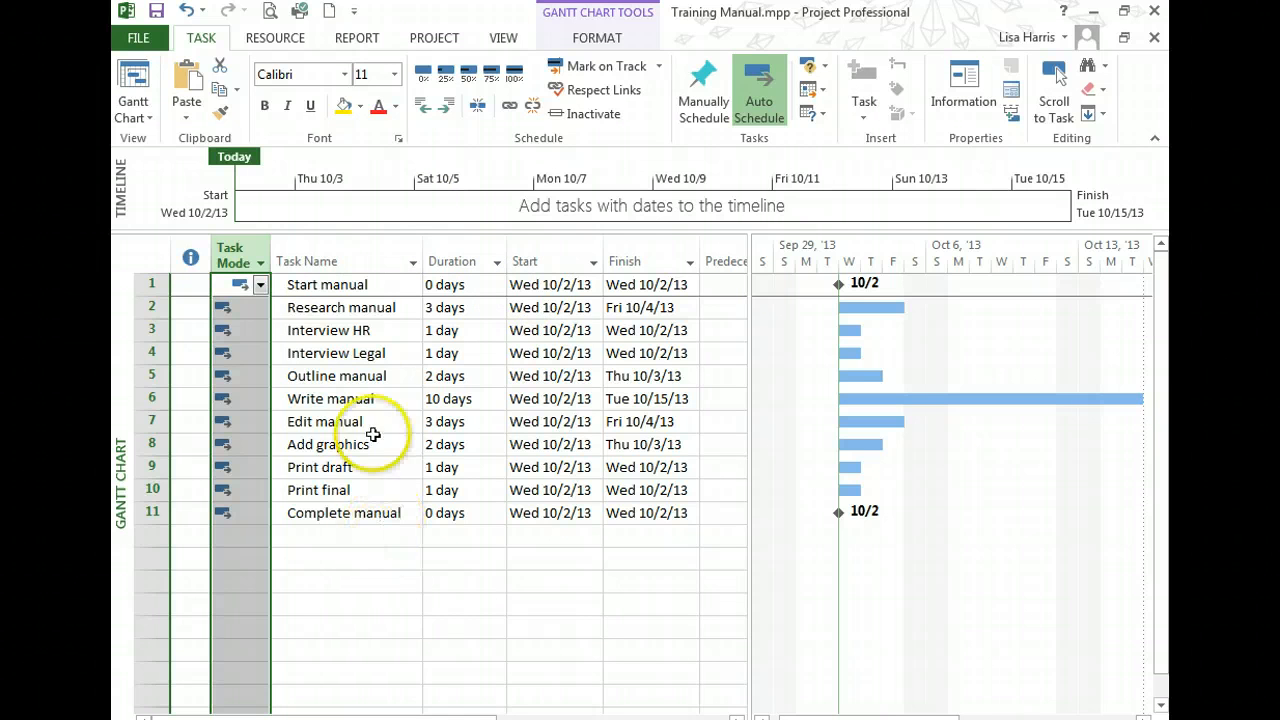
{"action": "left_click", "coordinate": [330, 285]}
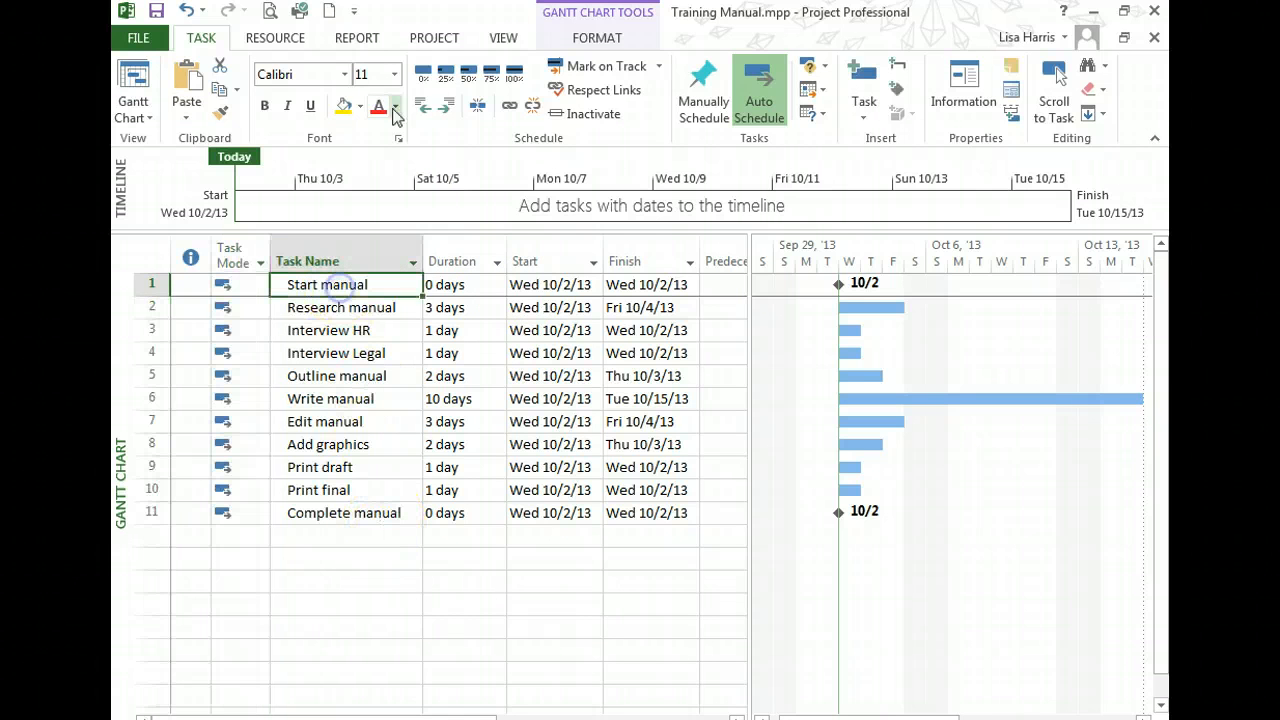
Set the project's start date to Mon 10/14/13 in the project information.
{"action": "left_click", "coordinate": [437, 38]}
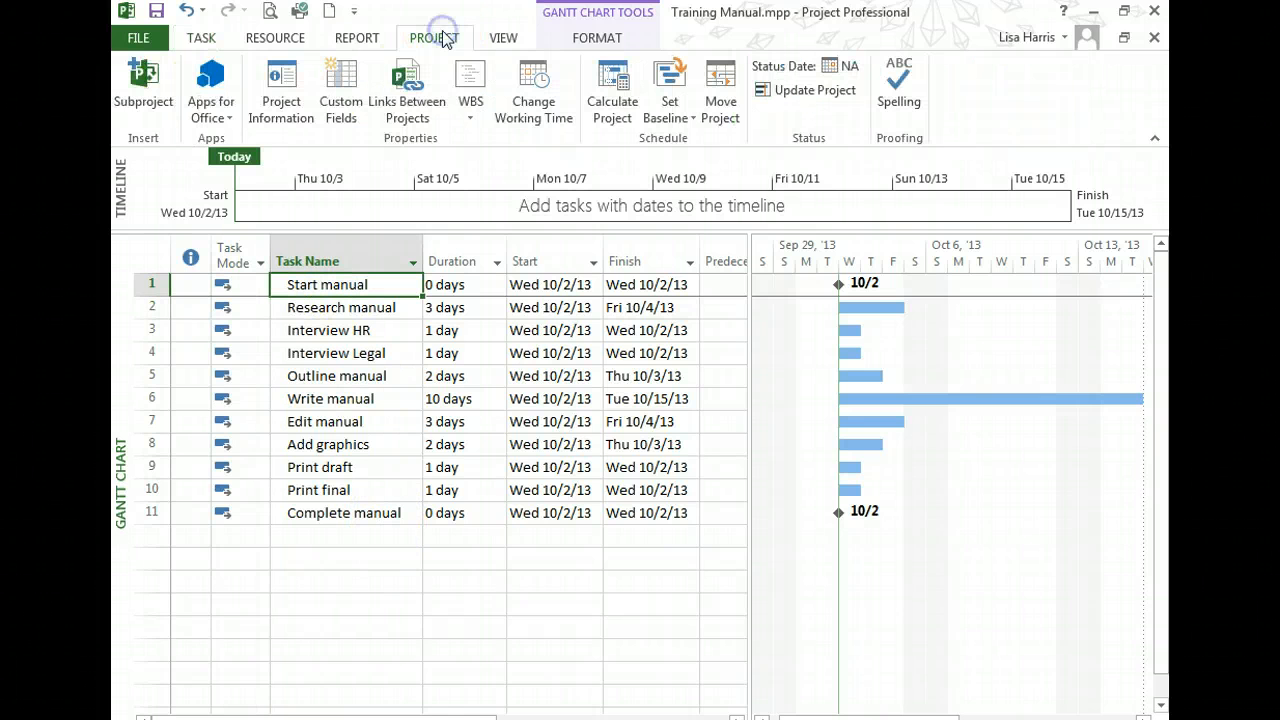
{"action": "left_click", "coordinate": [281, 86]}
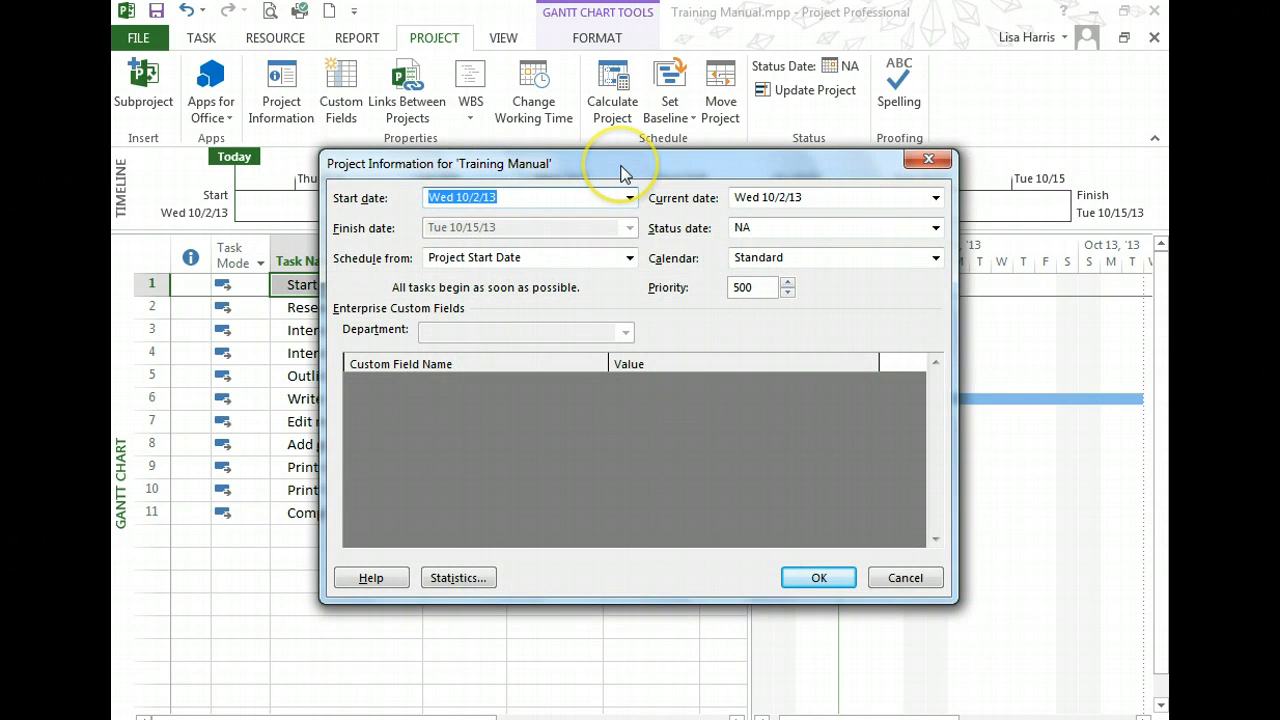
{"action": "left_click_drag", "start_coordinate": [620, 172], "coordinate": [553, 169]}
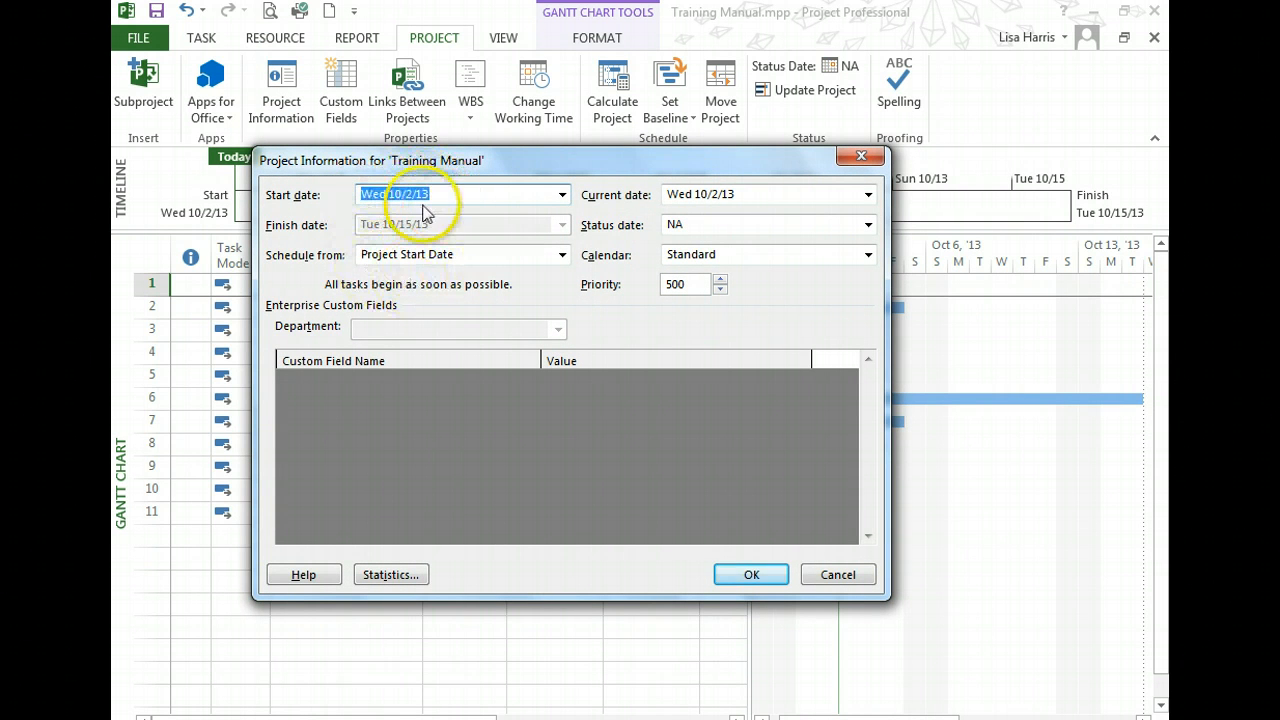
{"action": "left_click", "coordinate": [424, 258]}
{"action": "left_click", "coordinate": [428, 262]}
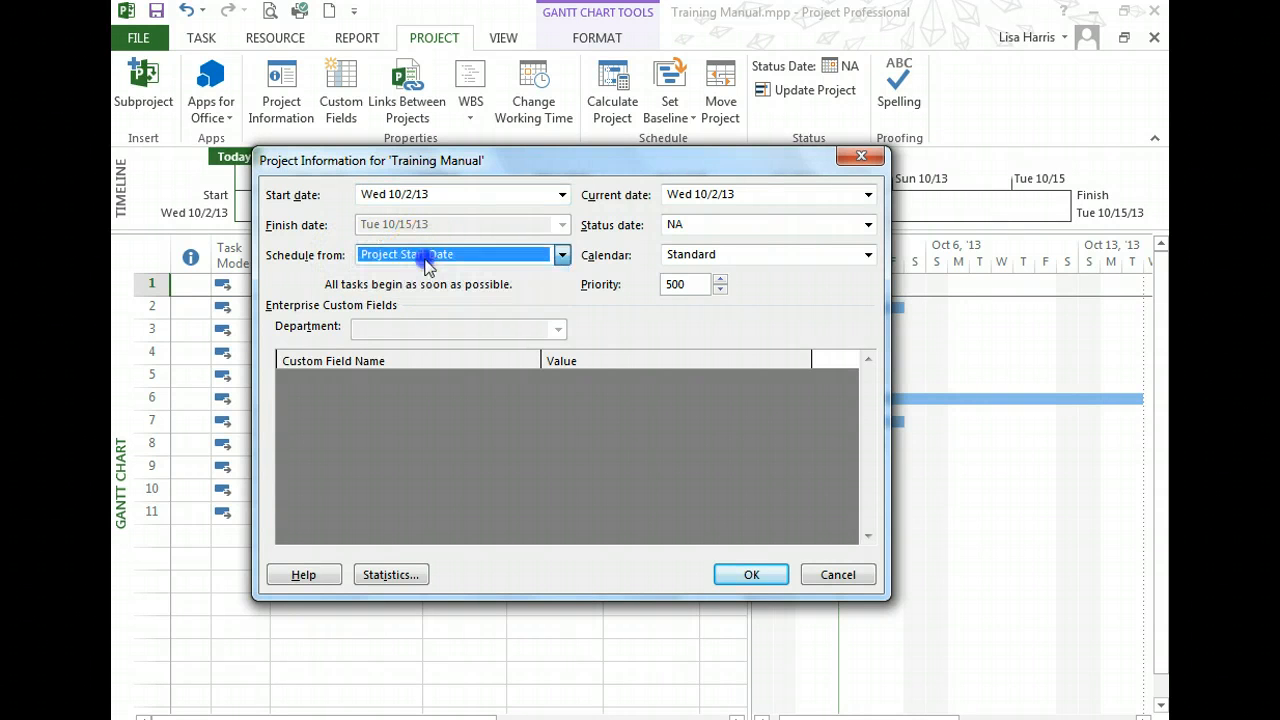
{"action": "left_click", "coordinate": [563, 195]}
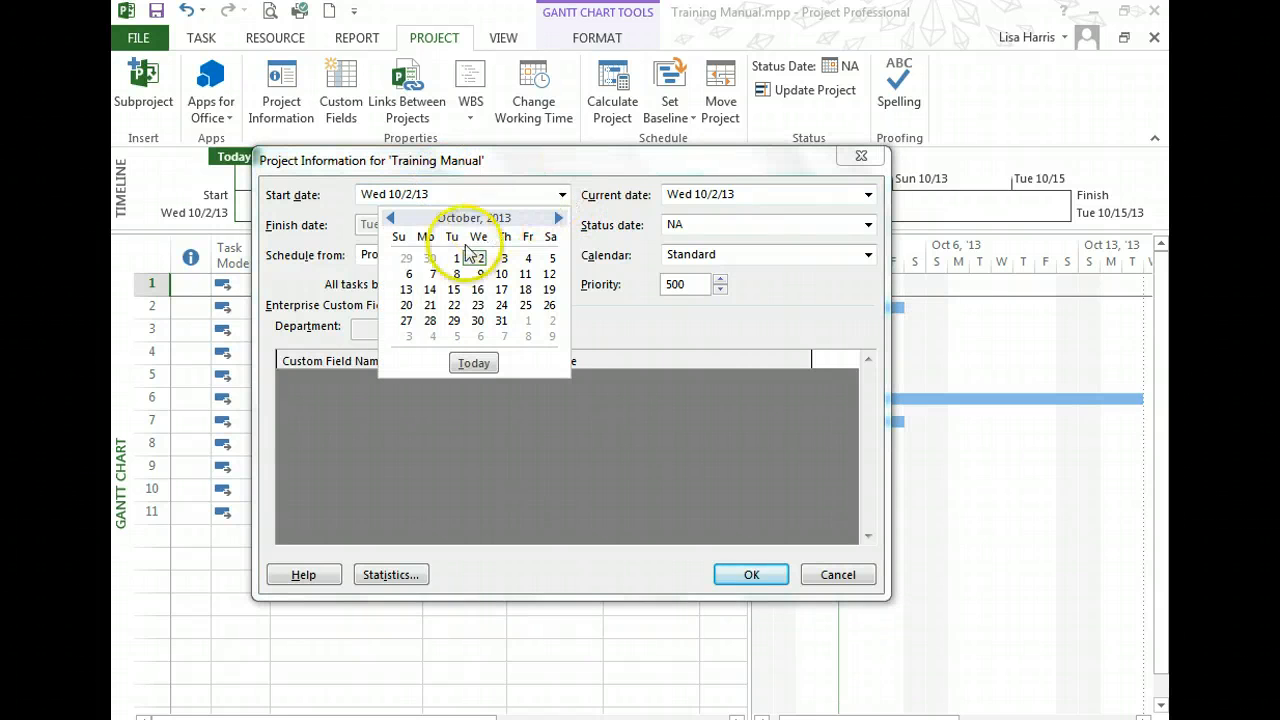
{"action": "left_click", "coordinate": [430, 290]}
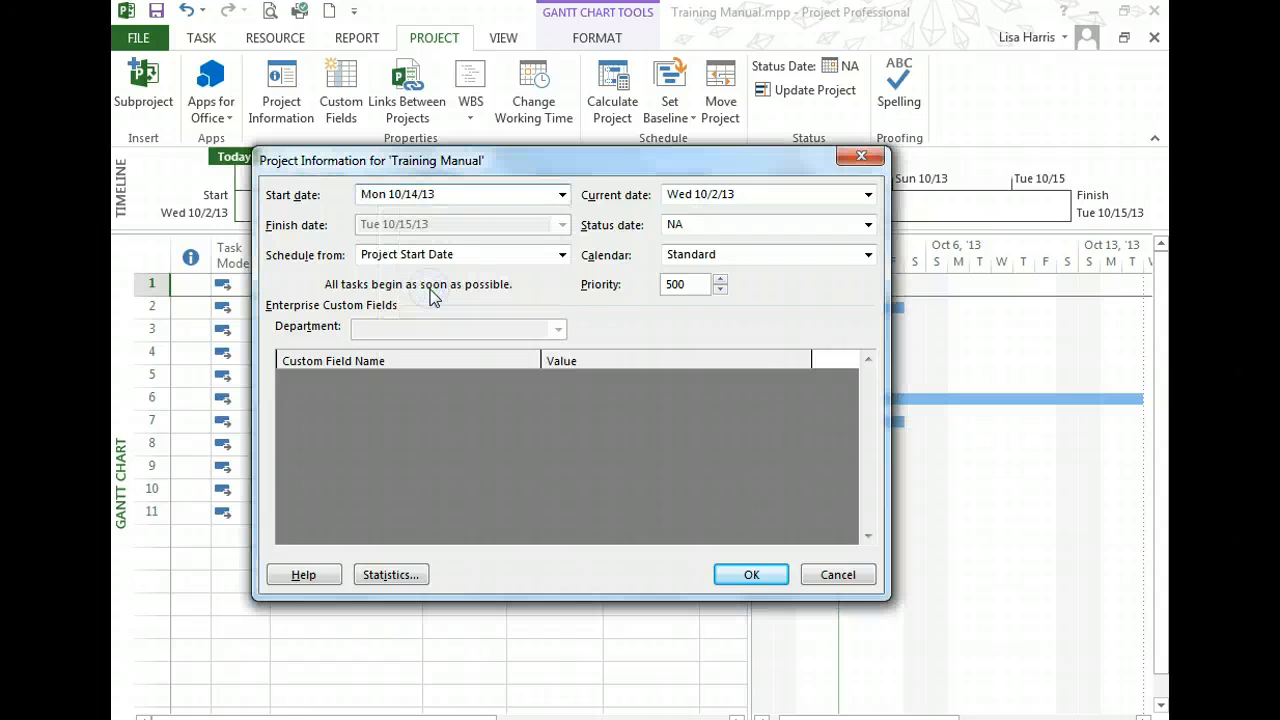
{"action": "left_click", "coordinate": [752, 576]}
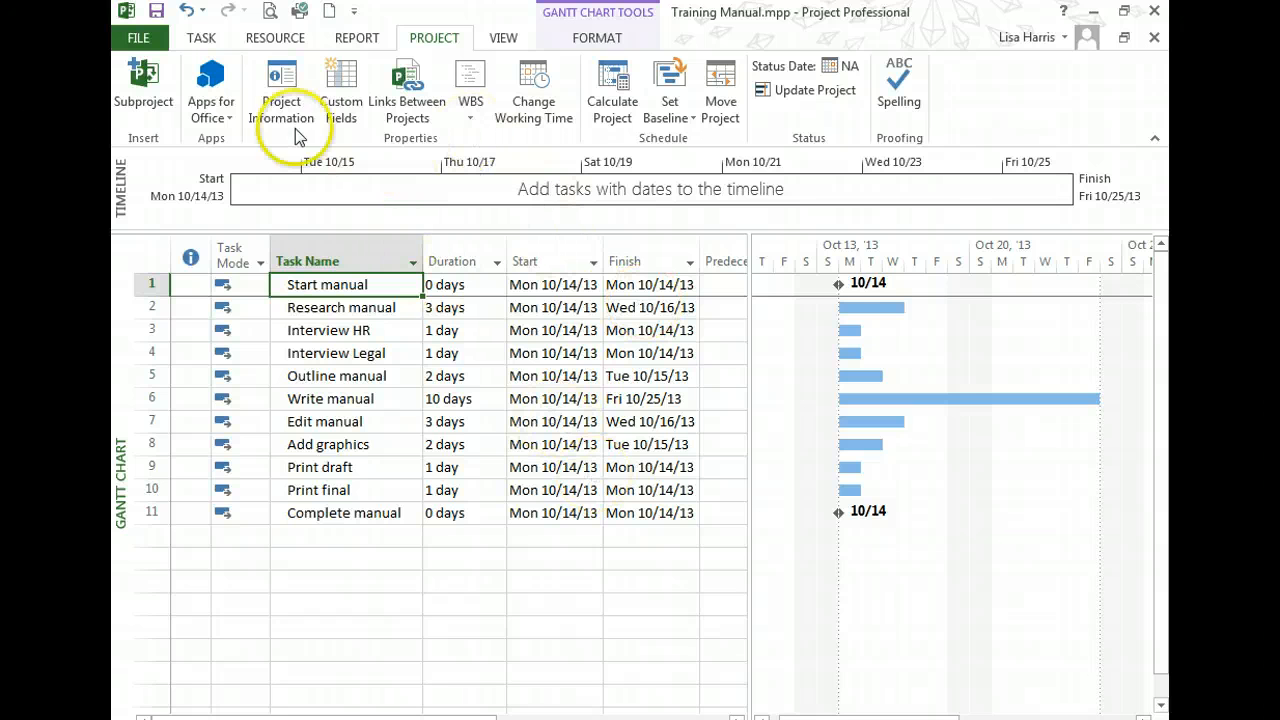
Change the project's start date to Tue 11/12/13 in the project information.
{"action": "left_click", "coordinate": [281, 88]}
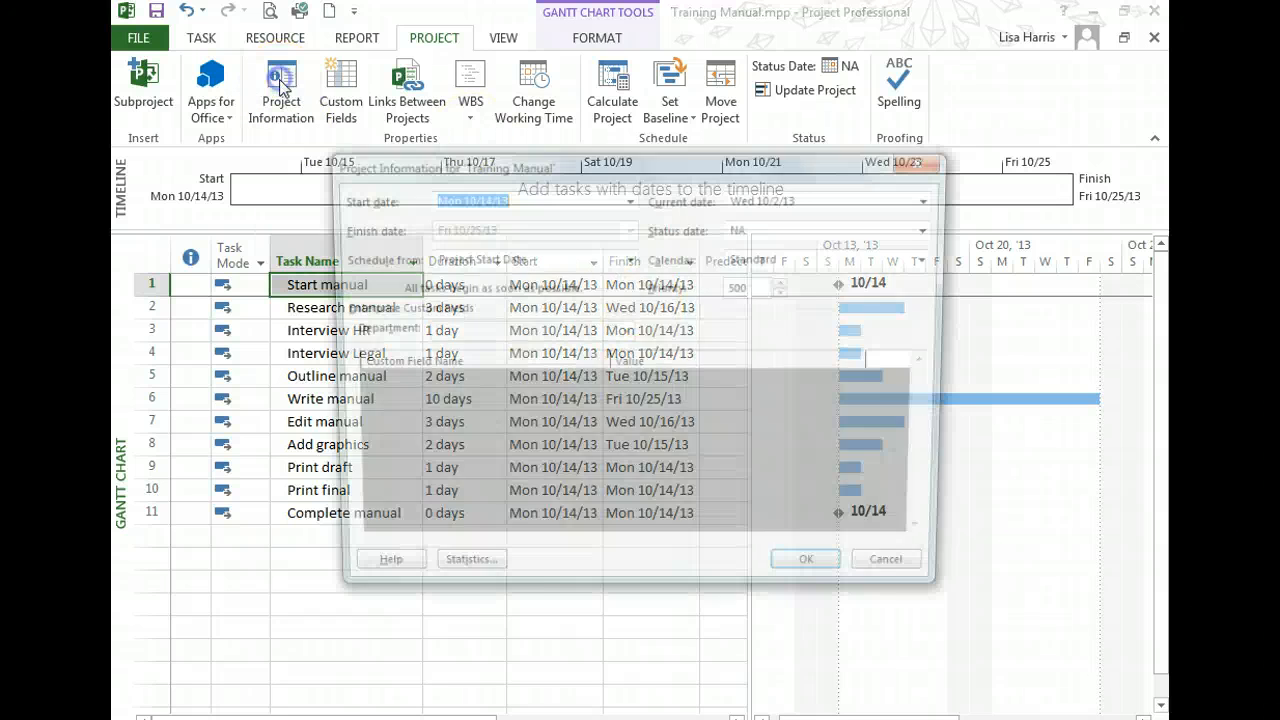
{"action": "left_click", "coordinate": [630, 198]}
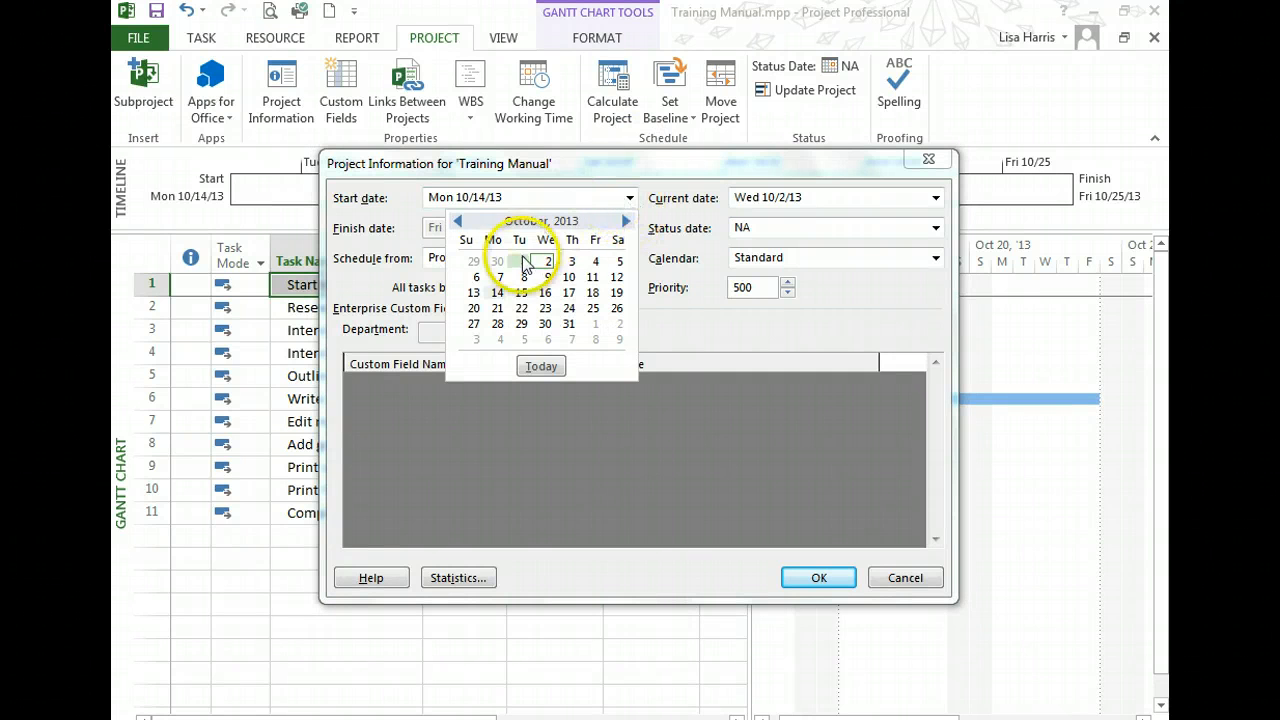
{"action": "left_click", "coordinate": [625, 221]}
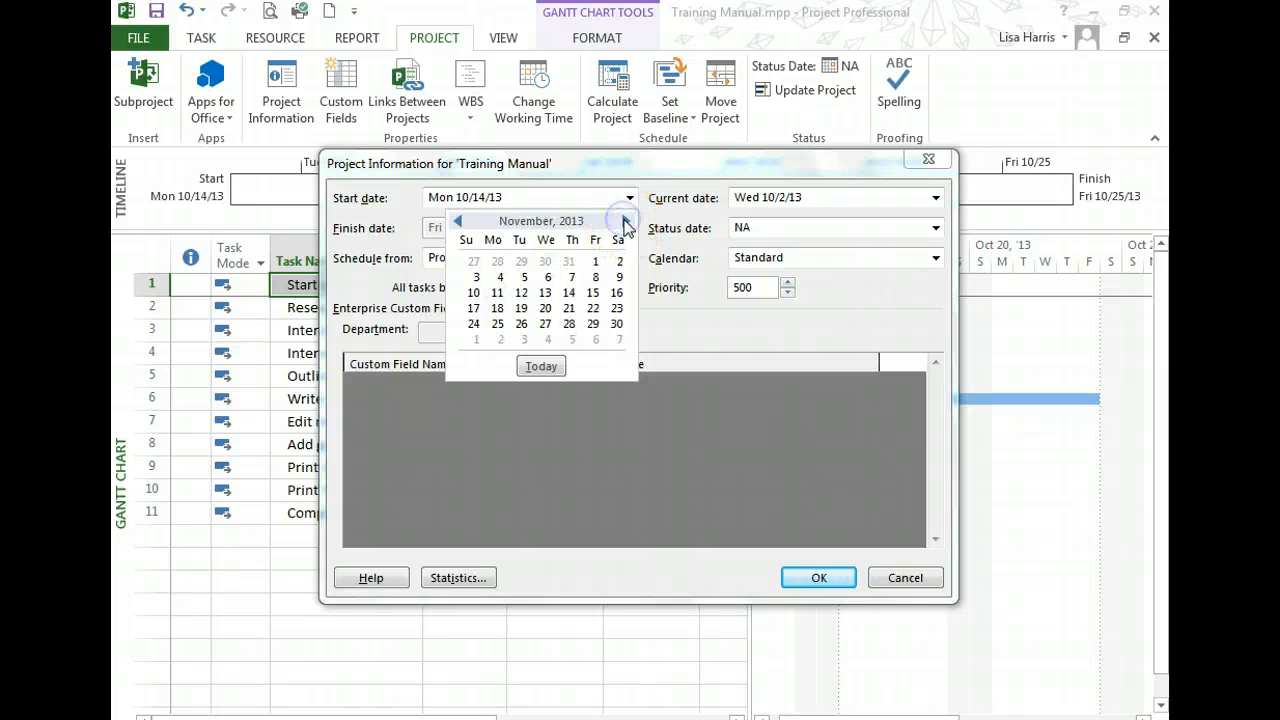
{"action": "left_click", "coordinate": [522, 293]}
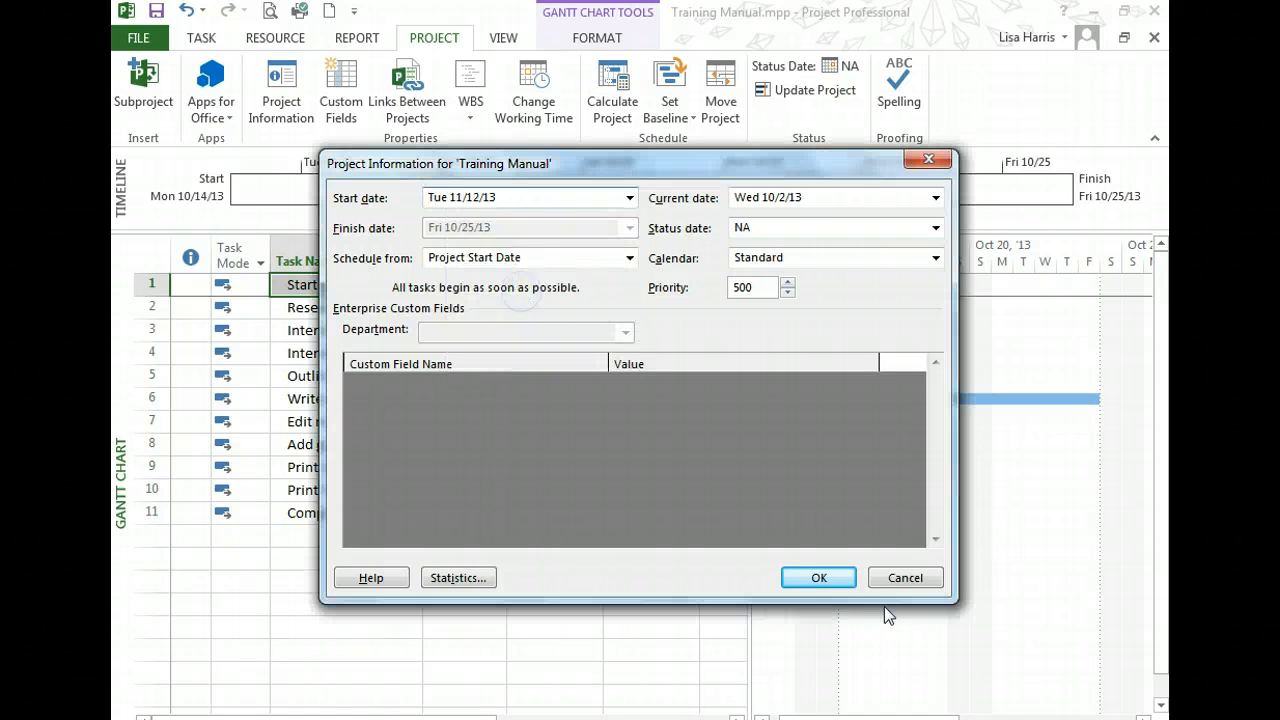
{"action": "left_click", "coordinate": [820, 578]}
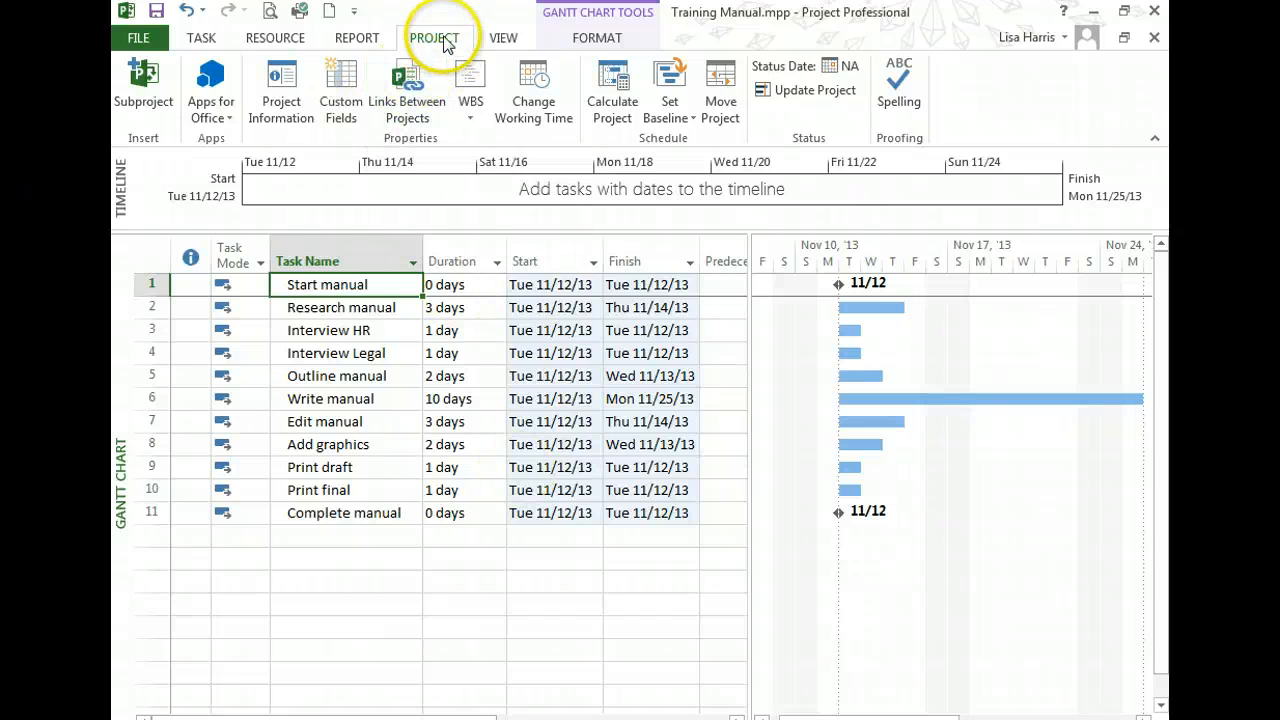
Add a nonworking exception named Thanksgiving for November 28 and 29, 2013 to the Standard project calendar.
{"action": "left_click", "coordinate": [538, 106]}
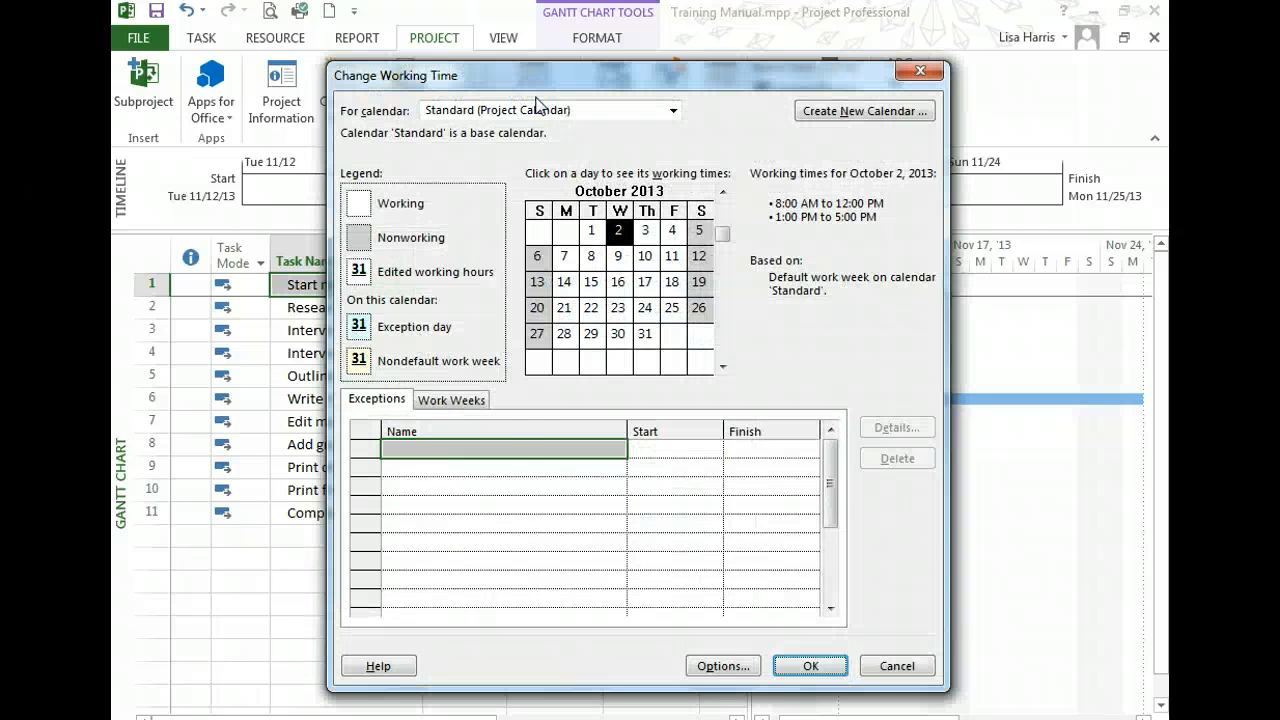
{"action": "left_click", "coordinate": [468, 460]}
{"action": "left_click", "coordinate": [723, 368]}
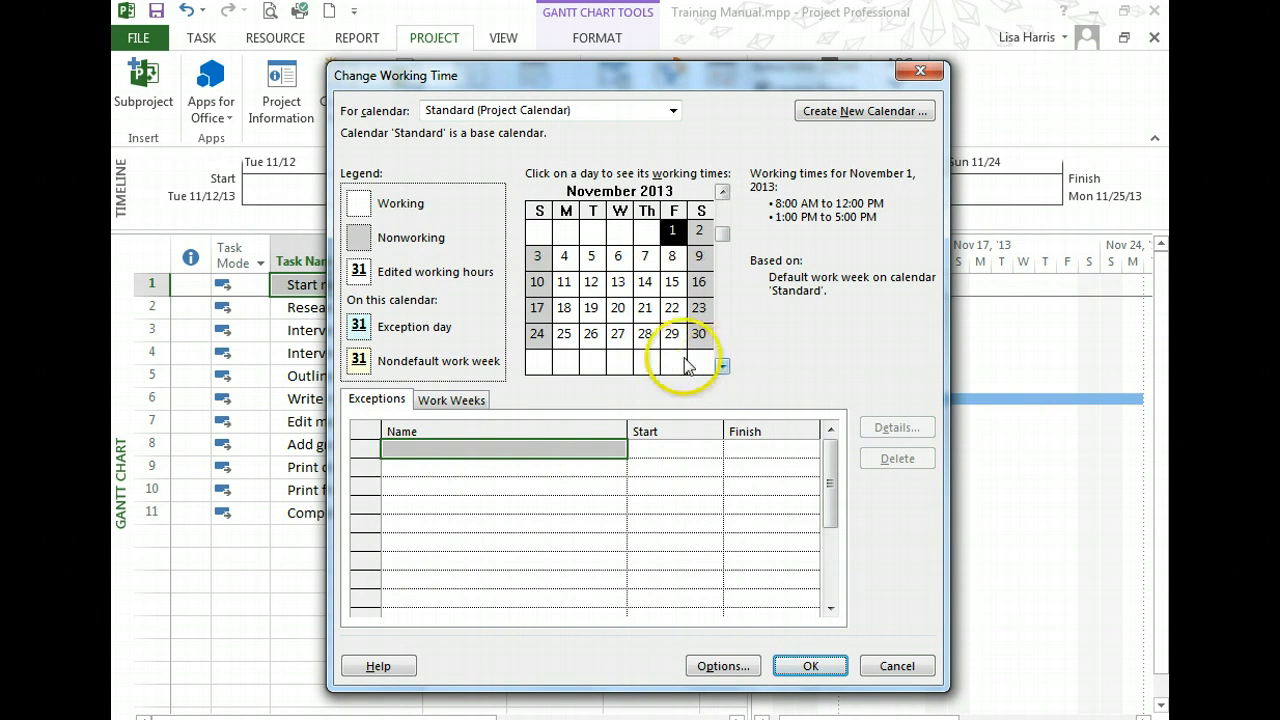
{"action": "left_click", "coordinate": [645, 336]}
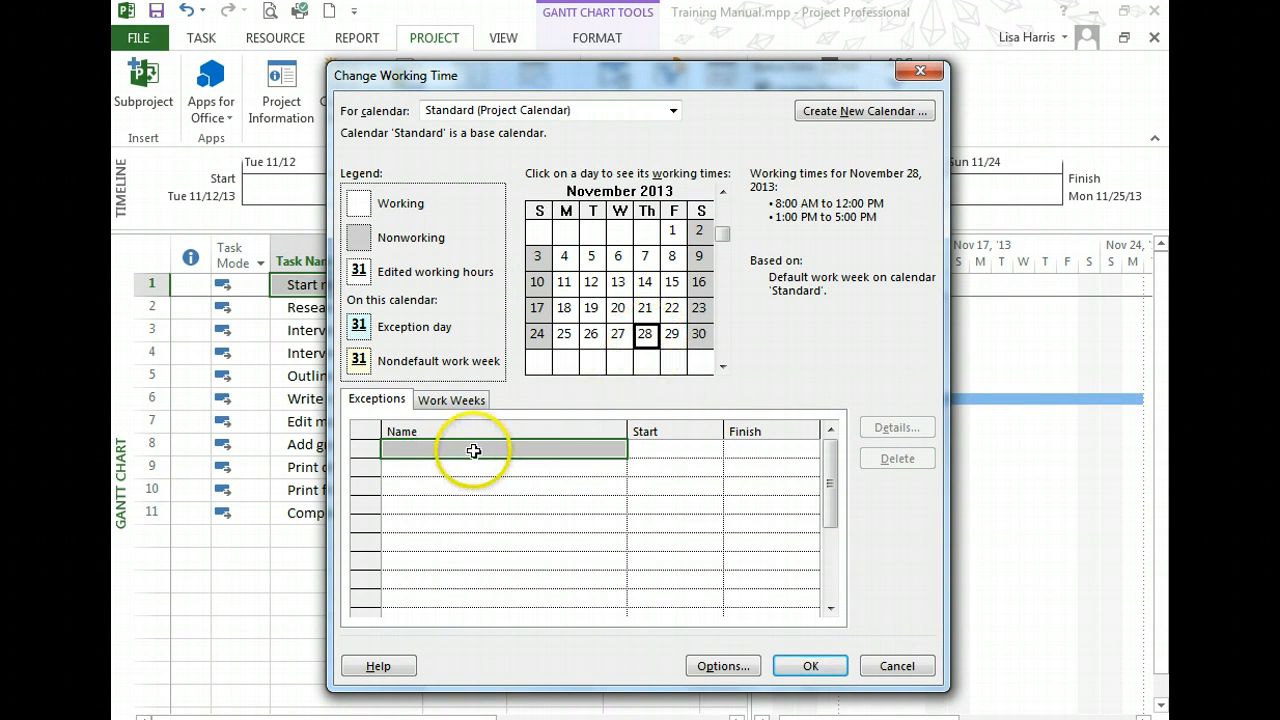
{"action": "left_click", "coordinate": [648, 336]}
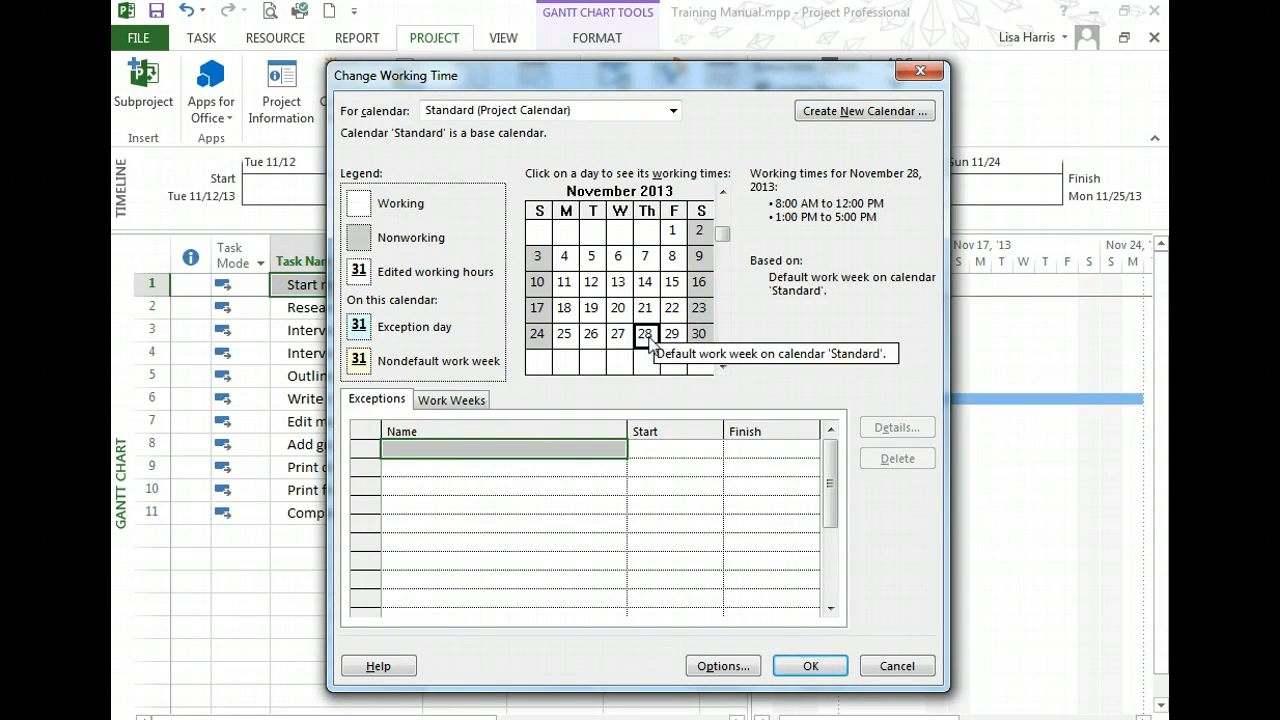
{"action": "left_click", "coordinate": [672, 337]}
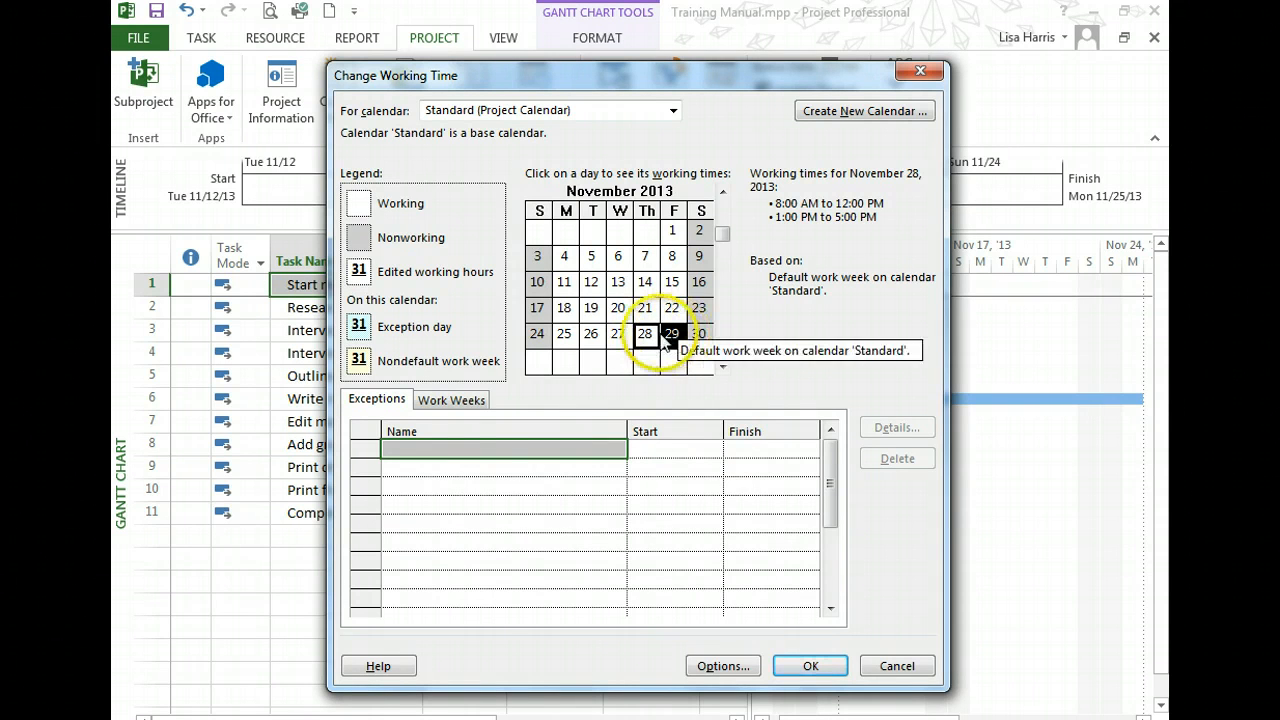
{"action": "left_click", "coordinate": [458, 447]}
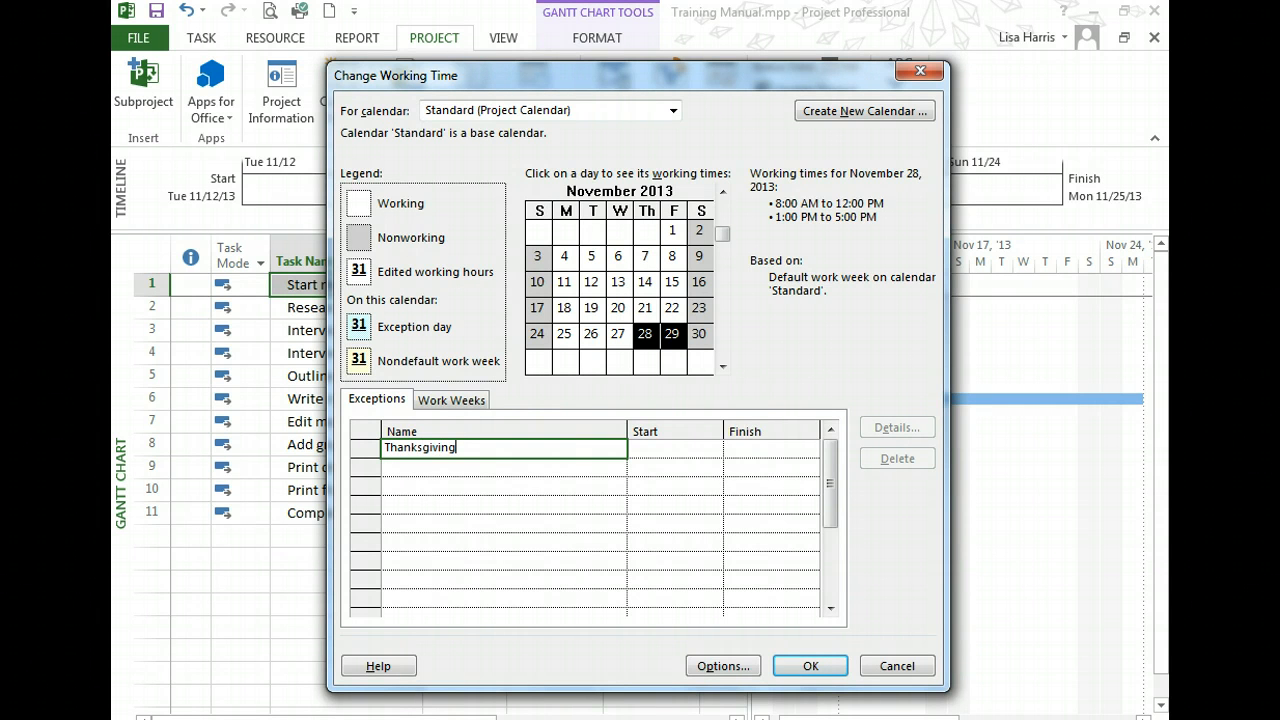
{"action": "type", "text": "Thanksgiving"}
{"action": "key", "text": "Return"}
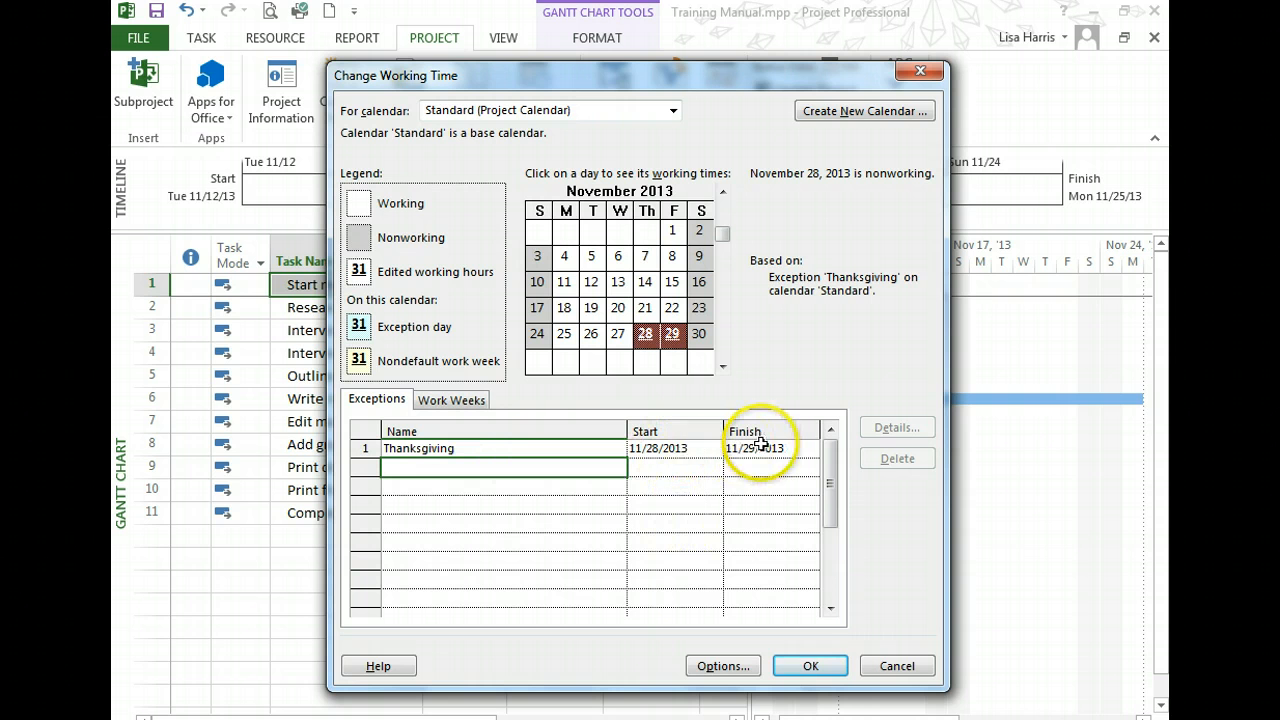
Review the Thanksgiving exception's start and finish dates and save the calendar's working time changes.
{"action": "left_click", "coordinate": [646, 283]}
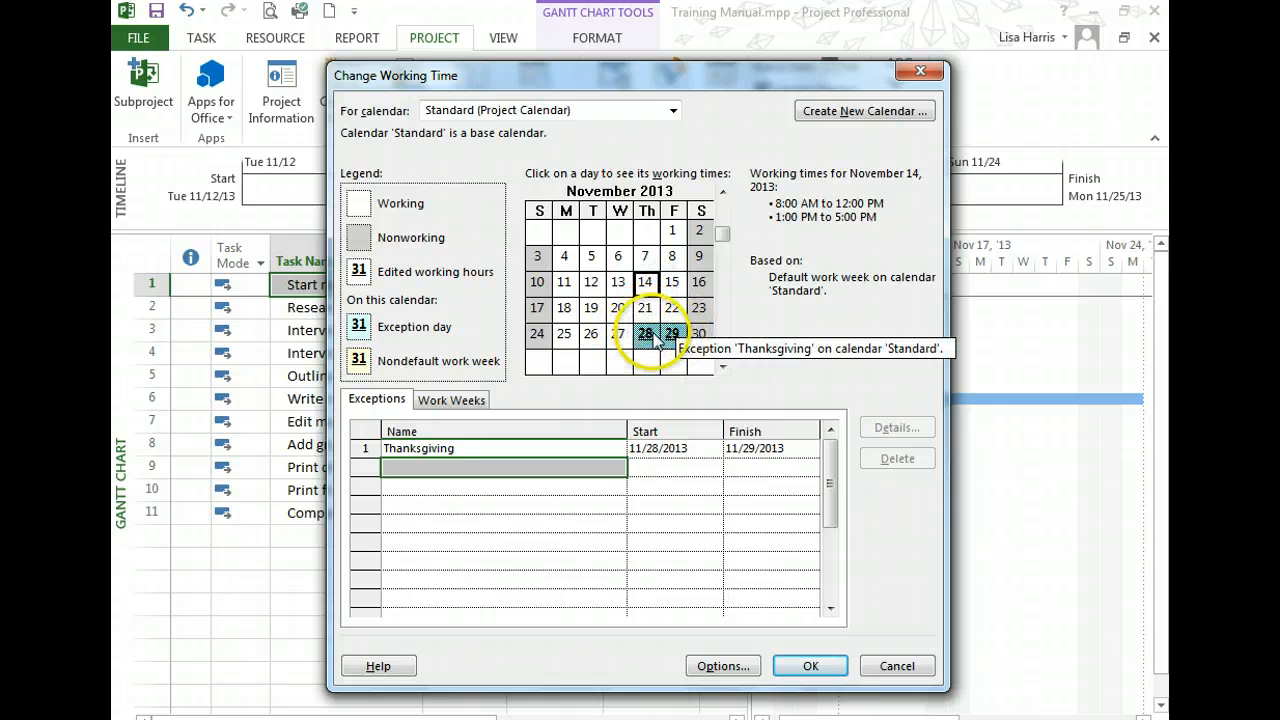
{"action": "left_click", "coordinate": [668, 448]}
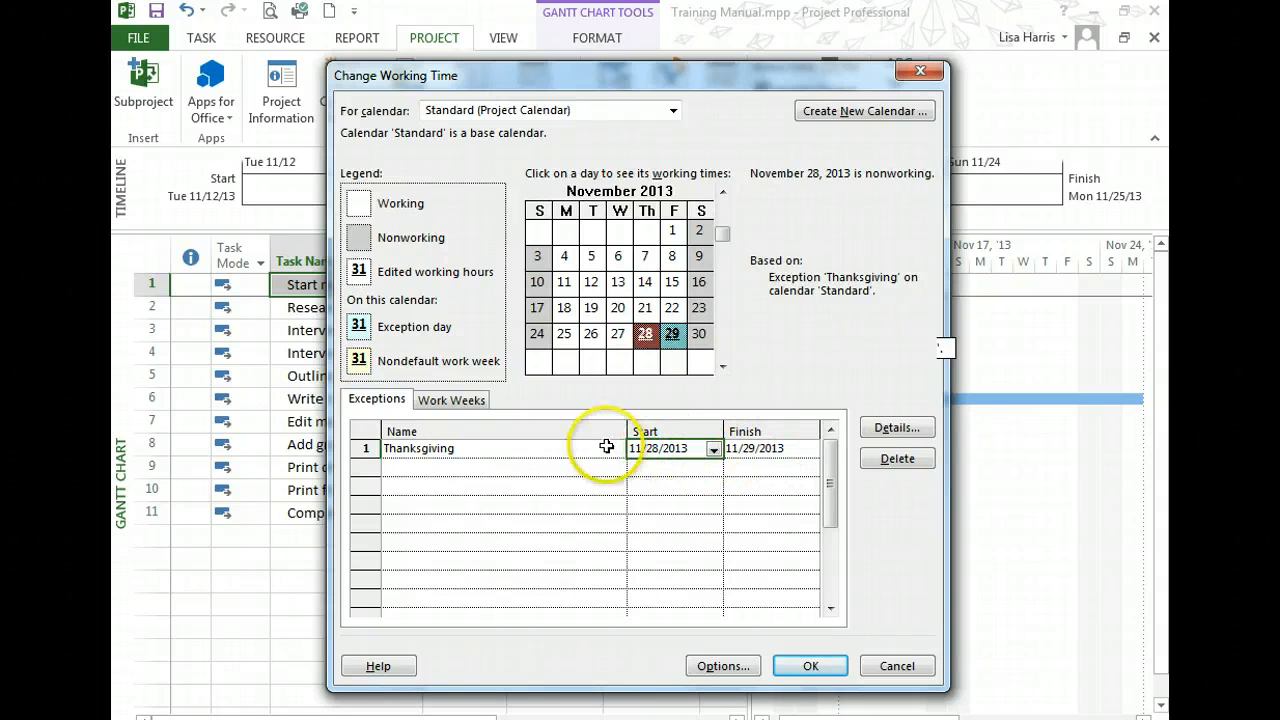
{"action": "left_click", "coordinate": [762, 448]}
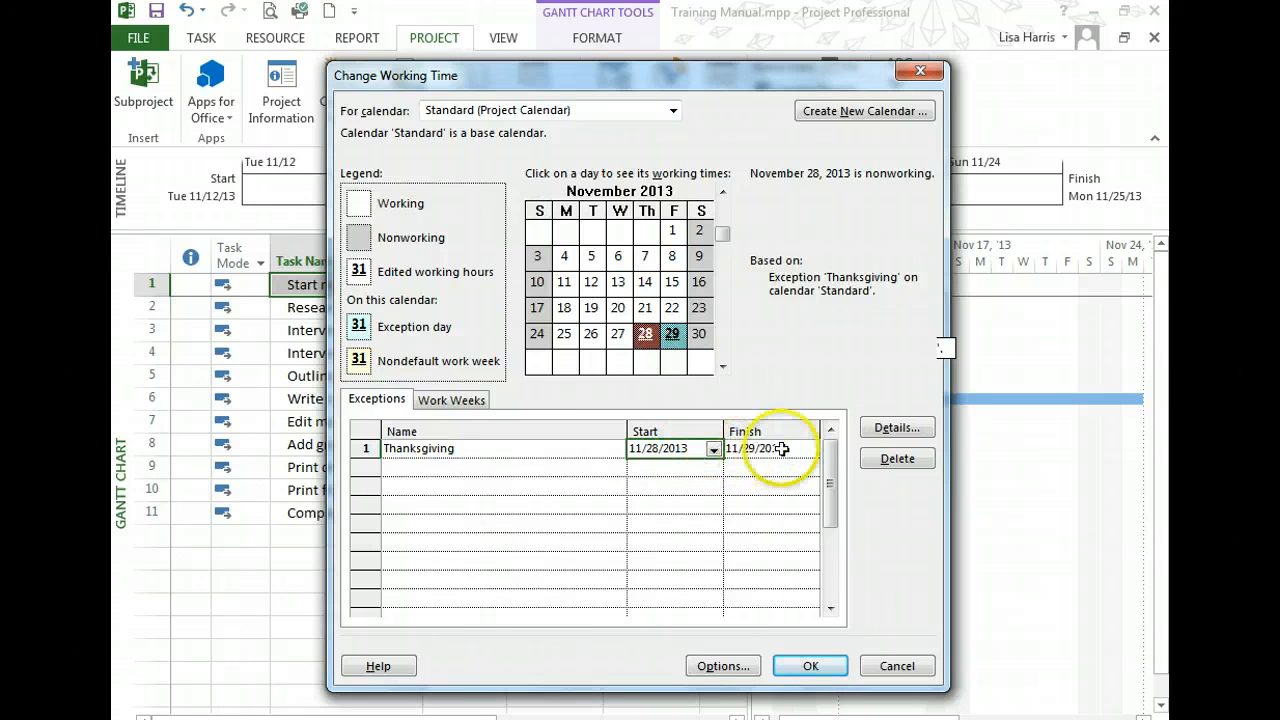
{"action": "left_click", "coordinate": [811, 449]}
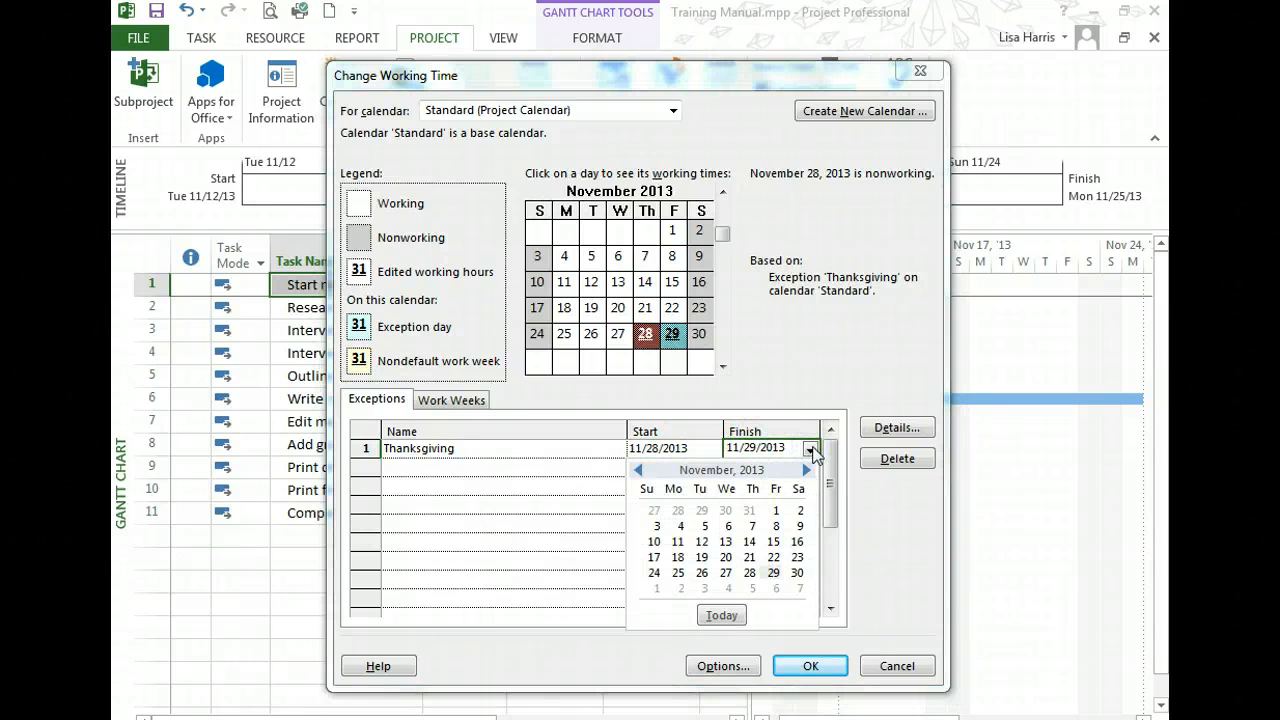
{"action": "left_click", "coordinate": [810, 450]}
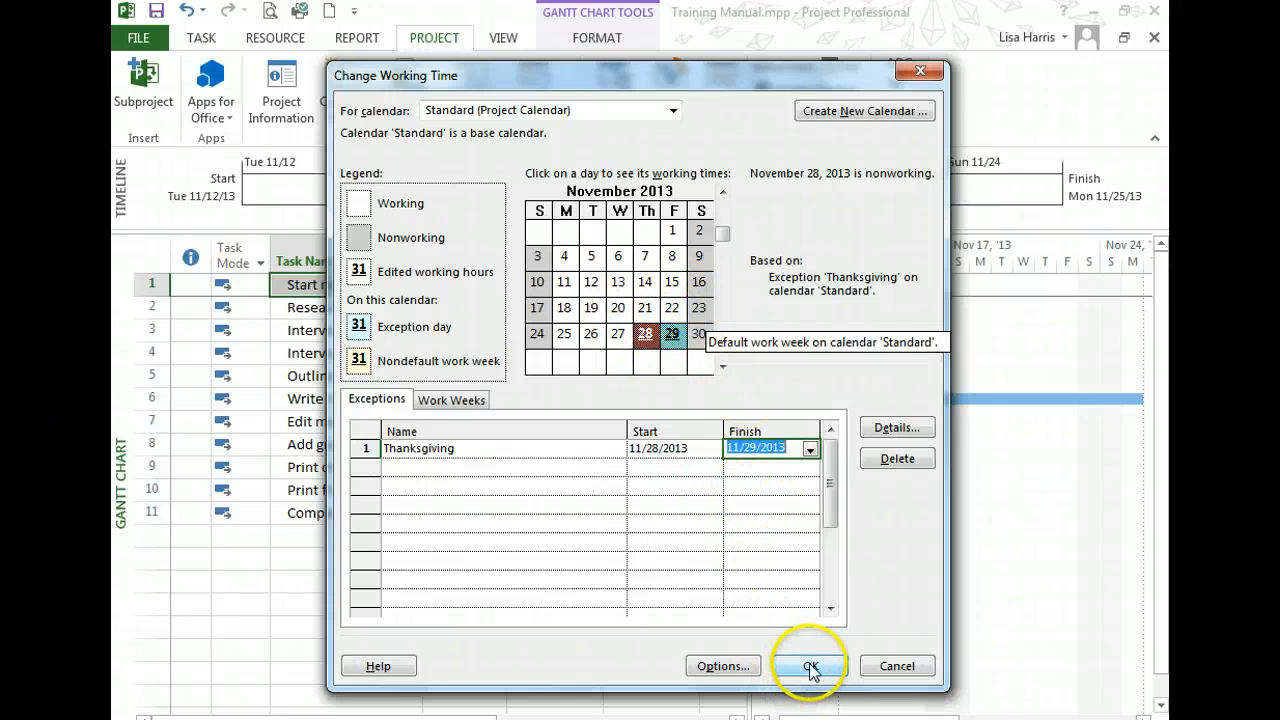
{"action": "left_click", "coordinate": [405, 464]}
{"action": "left_click", "coordinate": [404, 487]}
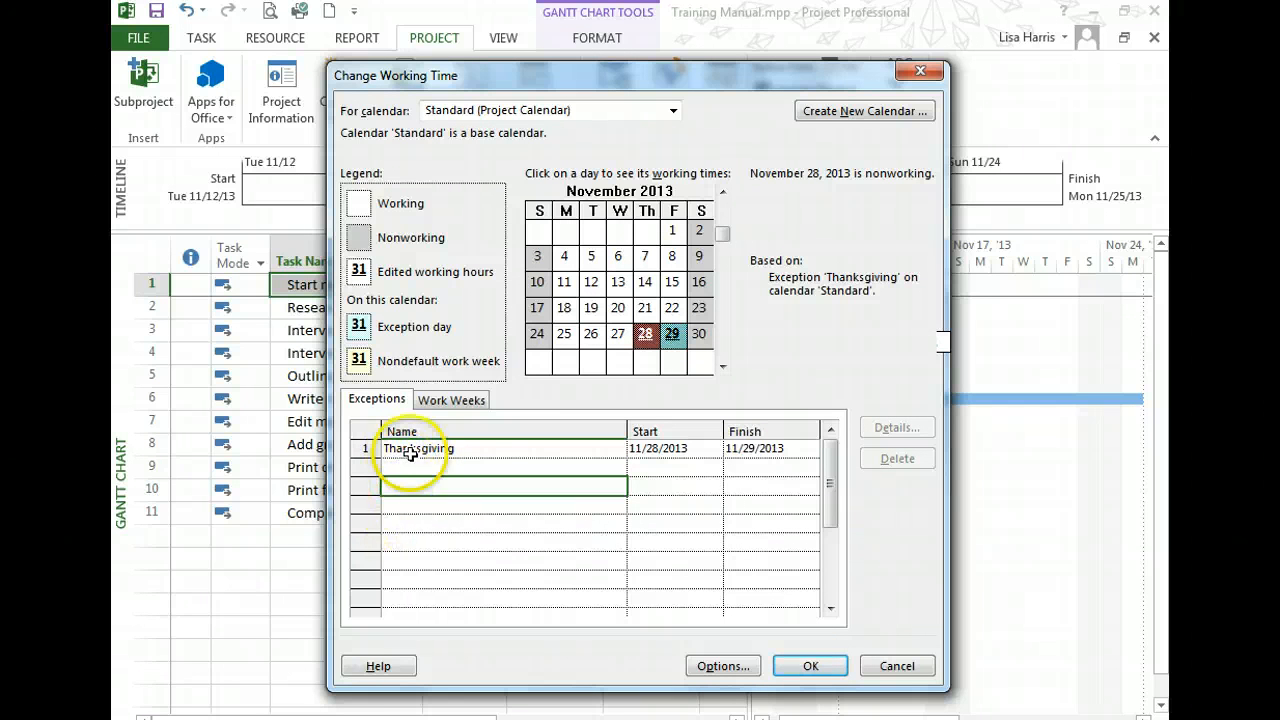
{"action": "left_click", "coordinate": [812, 668]}
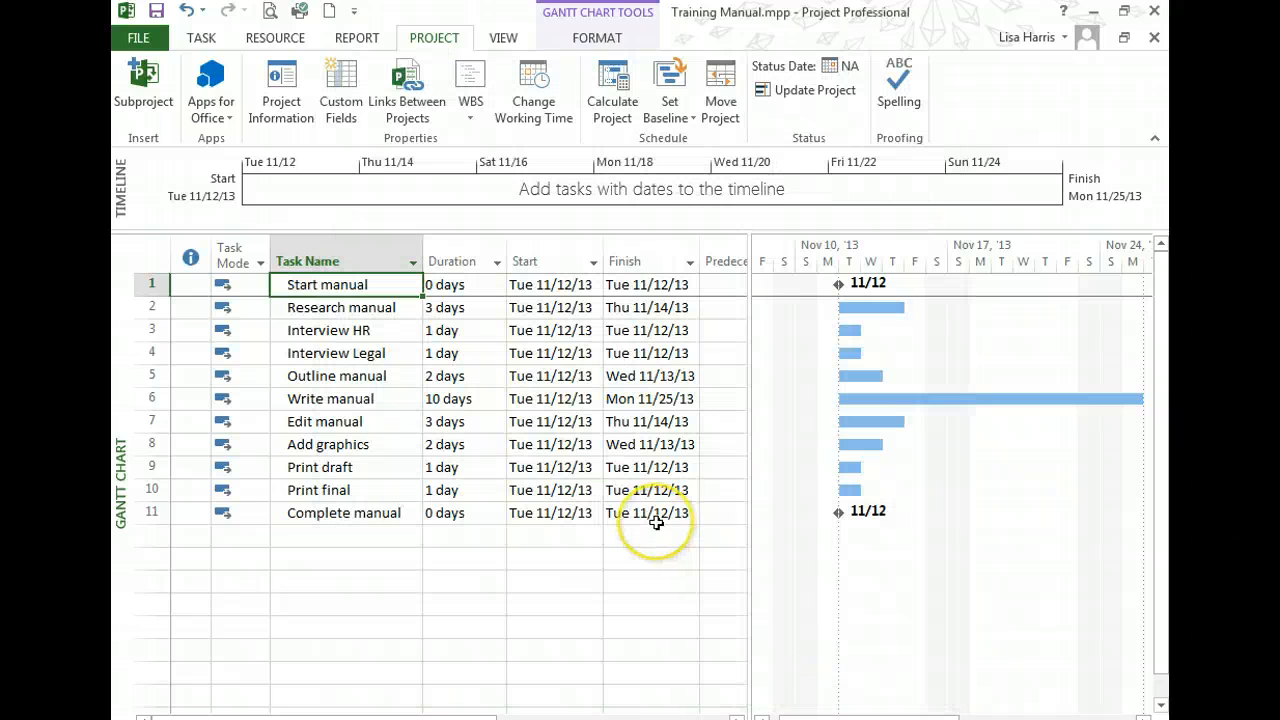